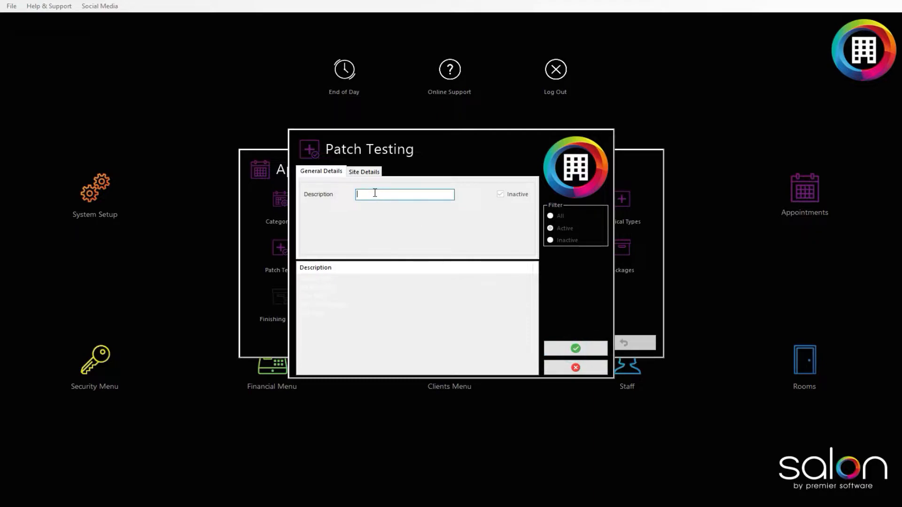
Step: Create the patch test "Patch Test Edgar" with 7 days before appointment and 14 days between testing for Premier Hair & Beauty
text(Patch Test Edgar)
click(571, 348)
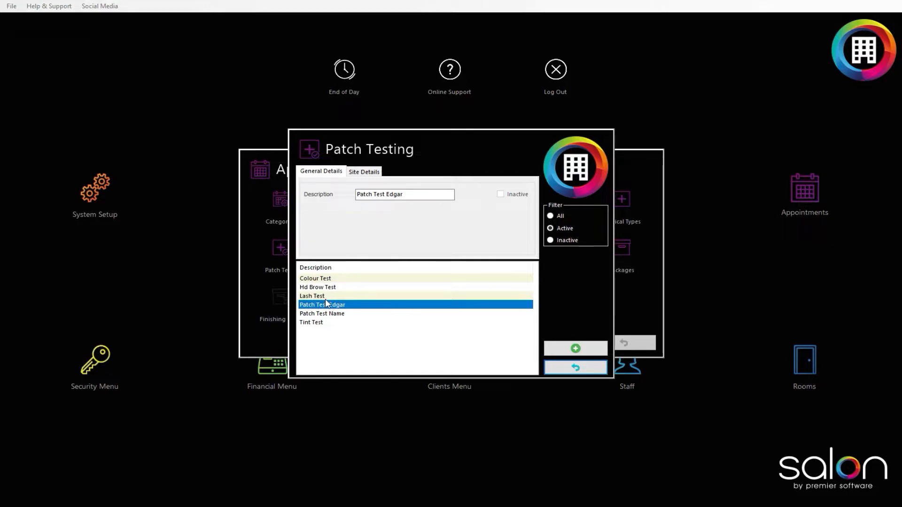
click(365, 172)
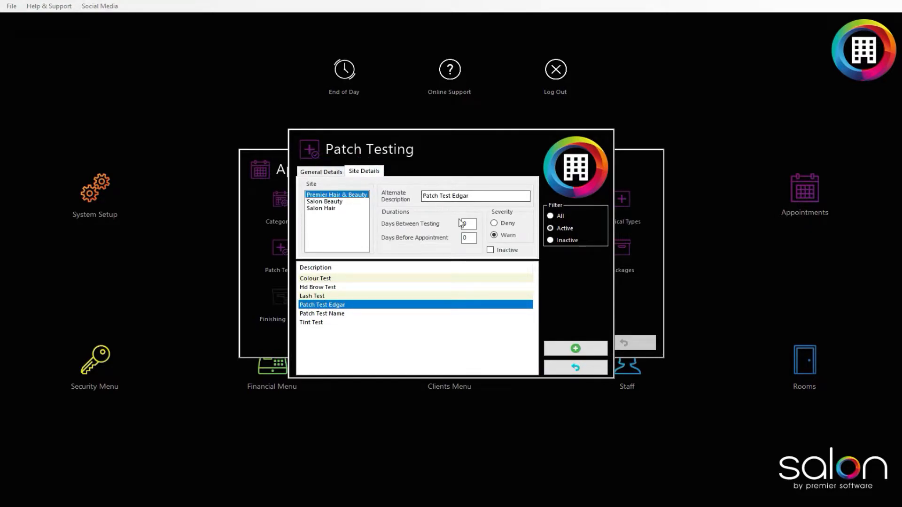
double_click(472, 236)
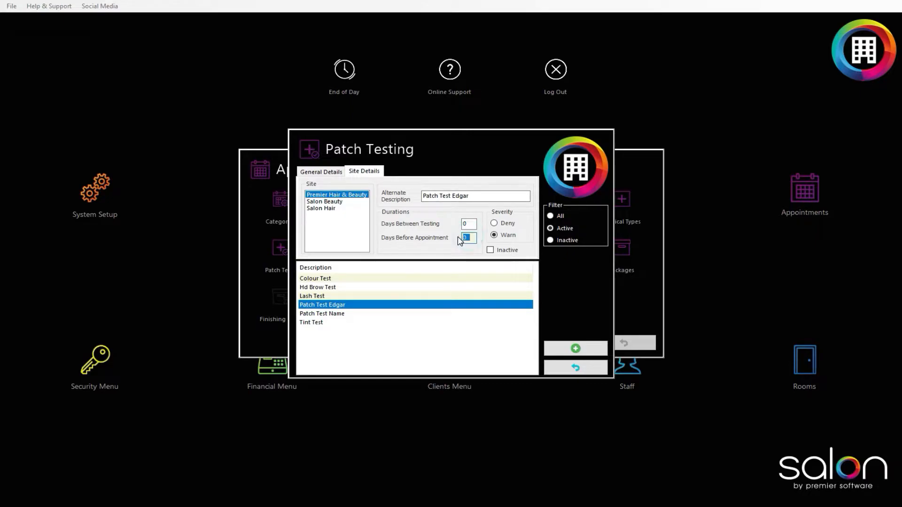
text(7)
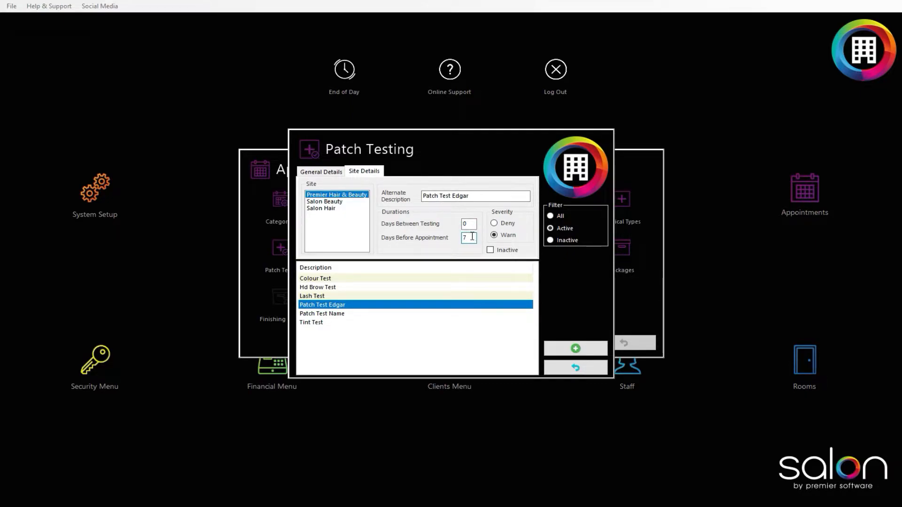
double_click(469, 223)
text(14)
Step: Set the severity of Patch Test Edgar to Warn and close the patch testing setup
click(494, 234)
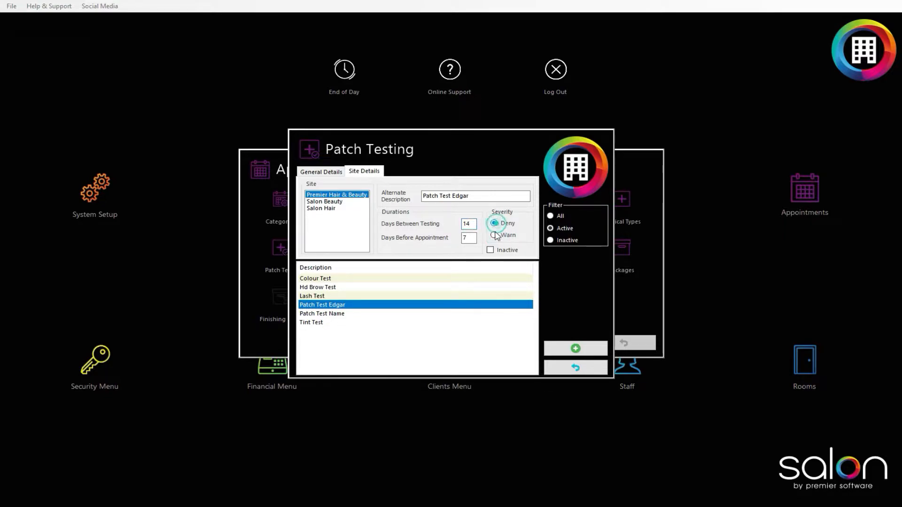
click(495, 224)
click(495, 236)
click(495, 223)
click(498, 236)
click(575, 368)
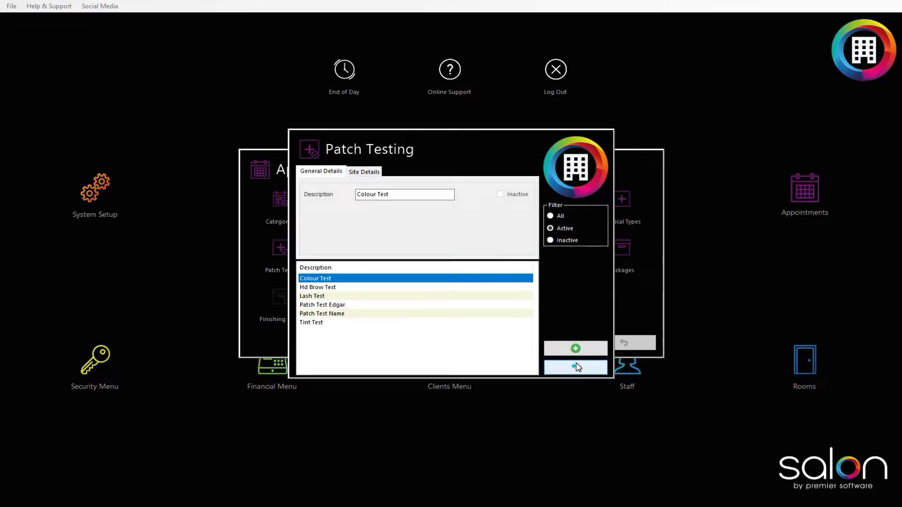
click(576, 368)
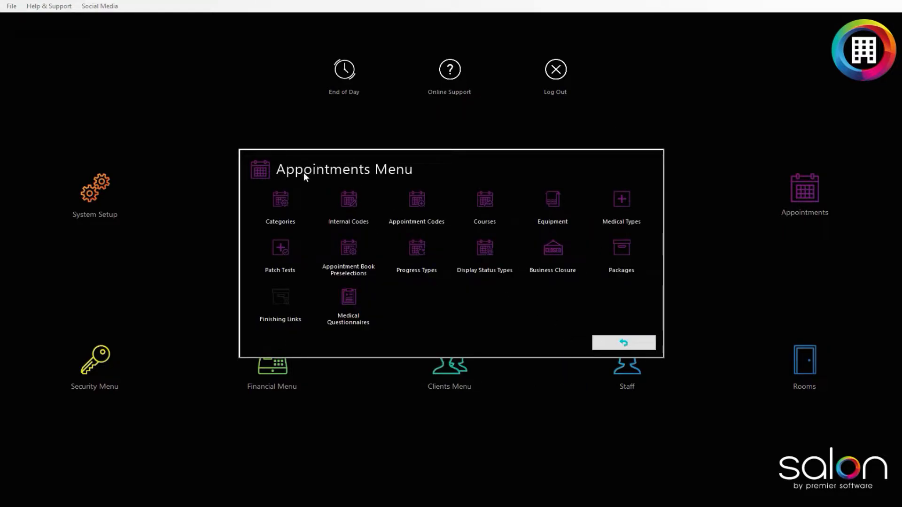
Step: In the appointment codes' site details, select Tint Test as the patch test for Full Head Colour
click(414, 203)
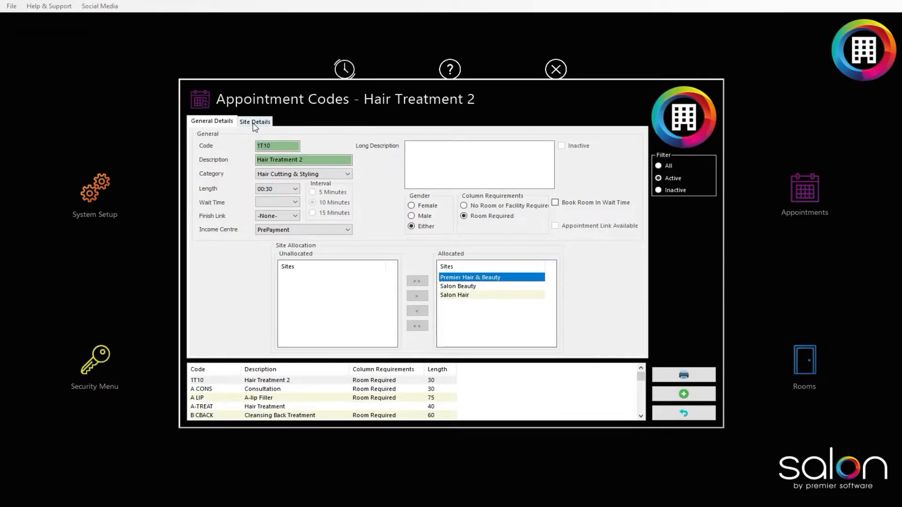
click(254, 122)
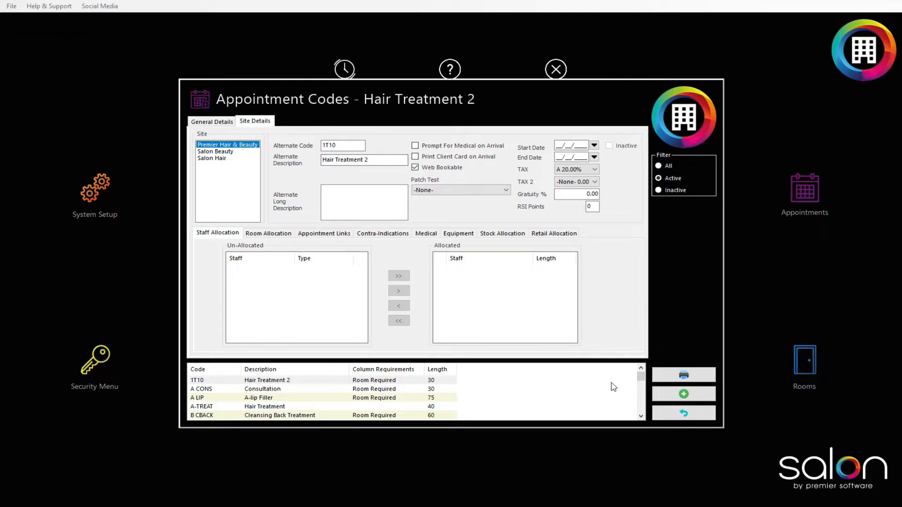
scroll(259, 389, down, 10)
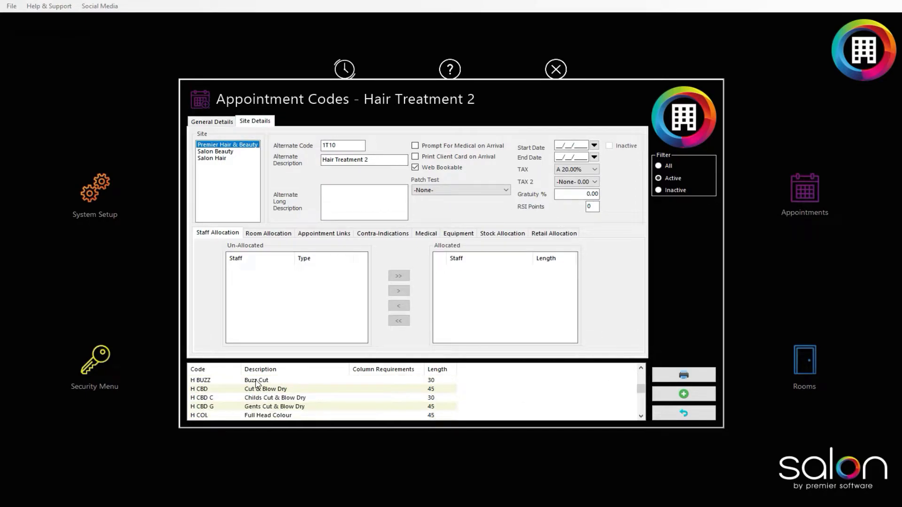
scroll(273, 400, up, 5)
click(274, 398)
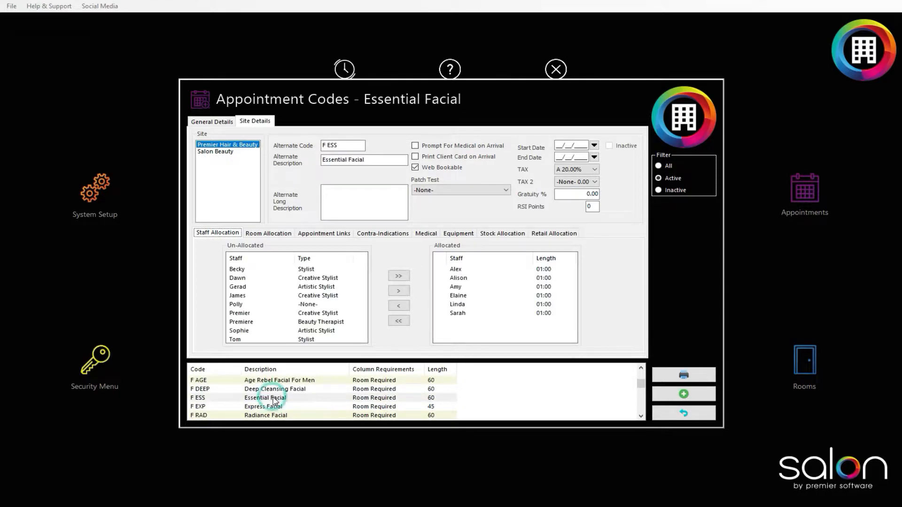
scroll(275, 400, down, 5)
click(276, 399)
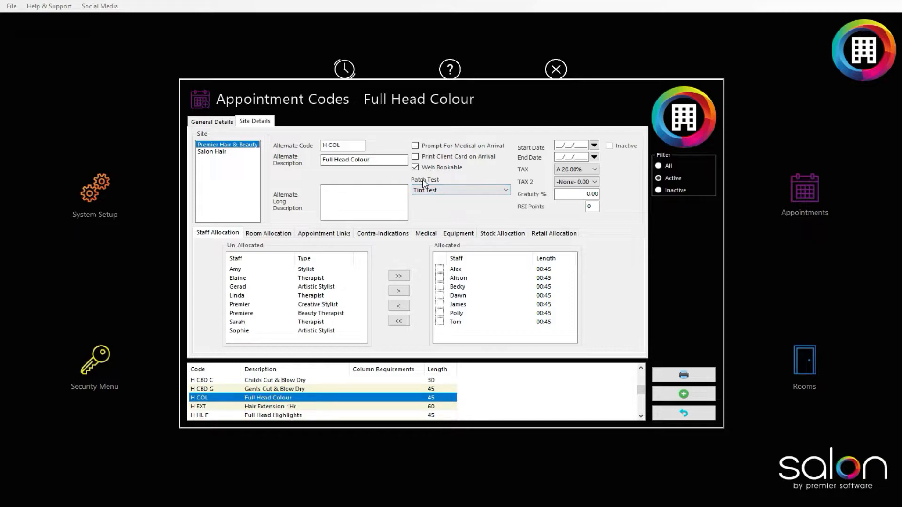
click(478, 190)
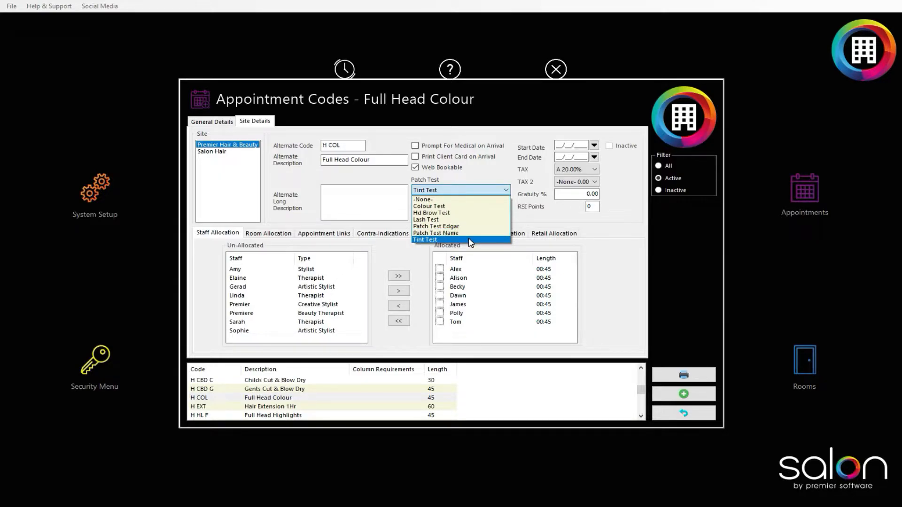
click(469, 241)
Step: Assign Patch Test Edgar to the Hair Extension 1Hr appointment code and leave the appointments setup
click(283, 408)
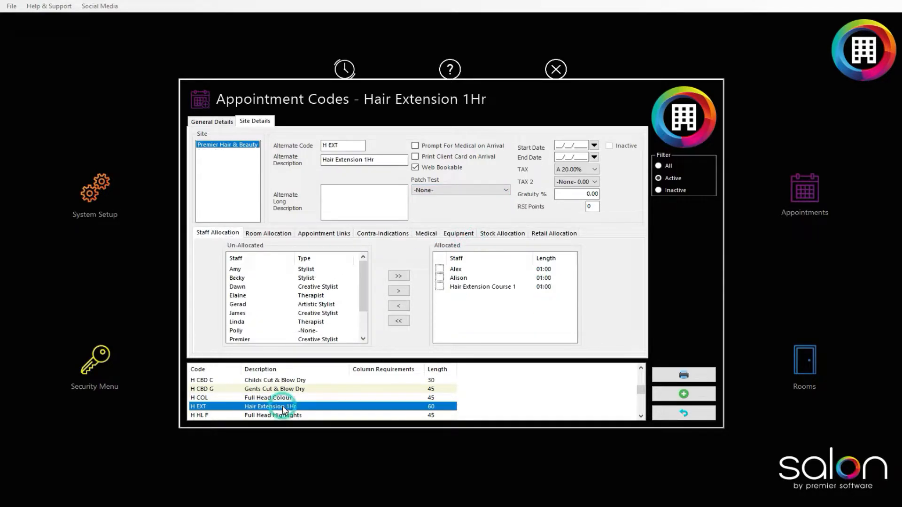
click(448, 190)
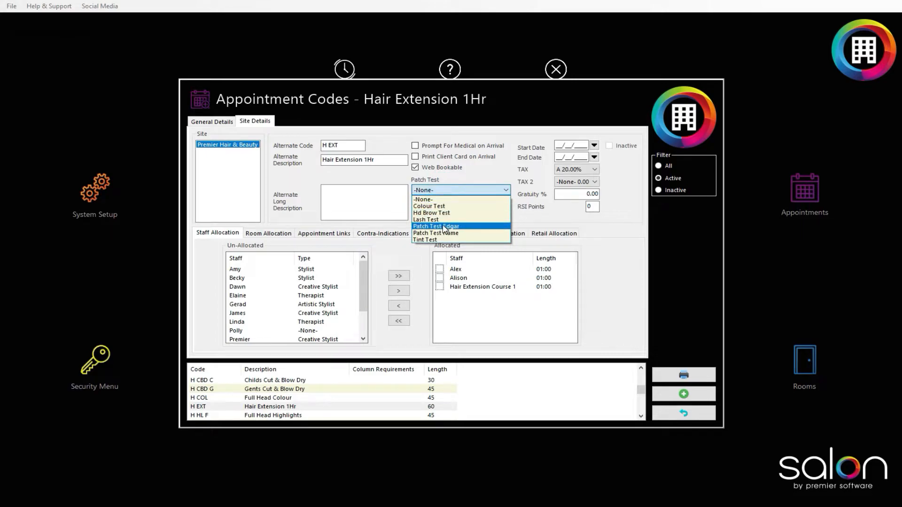
click(444, 227)
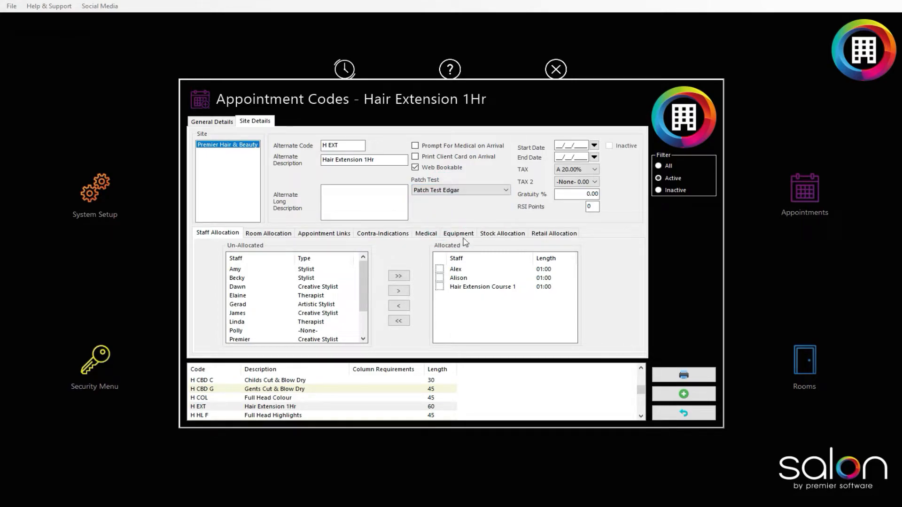
click(683, 413)
click(623, 344)
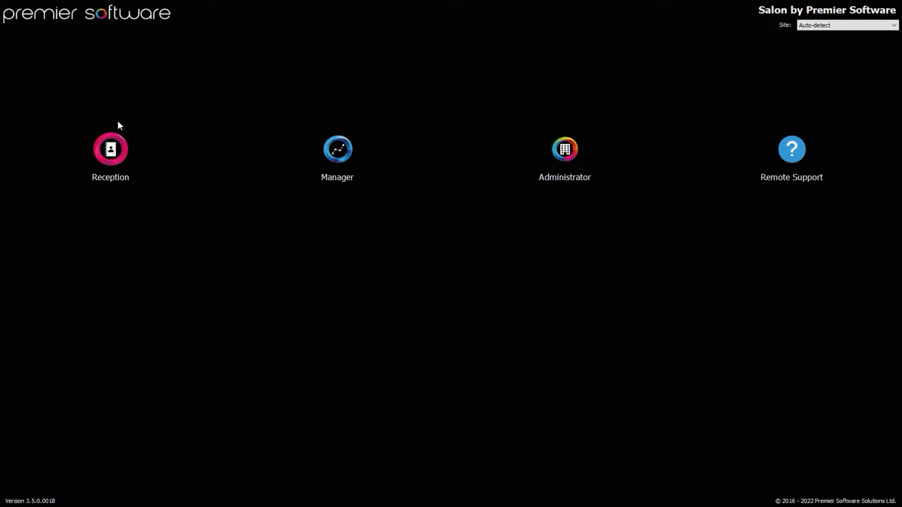
Step: Switch to Reception and open the client's record by searching for the client's surname
click(110, 151)
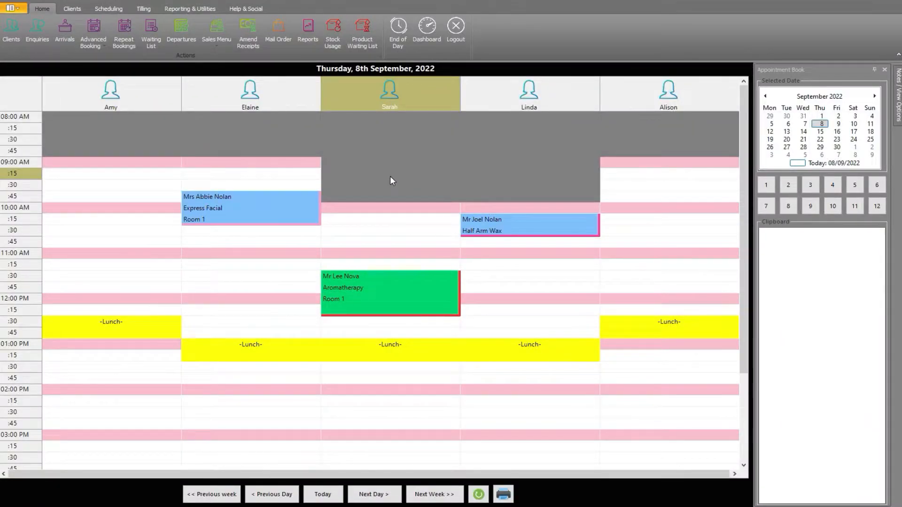
click(69, 7)
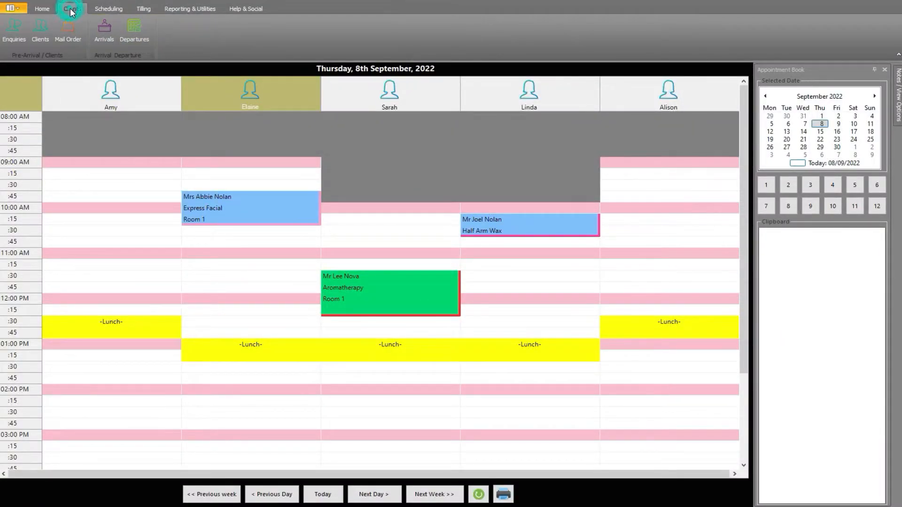
click(40, 30)
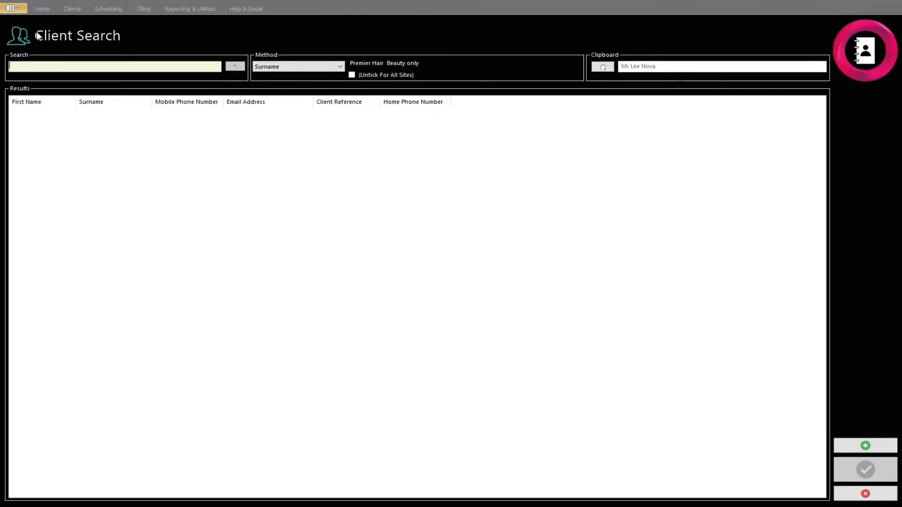
click(44, 65)
text(Burgess)
click(235, 66)
click(194, 121)
click(867, 466)
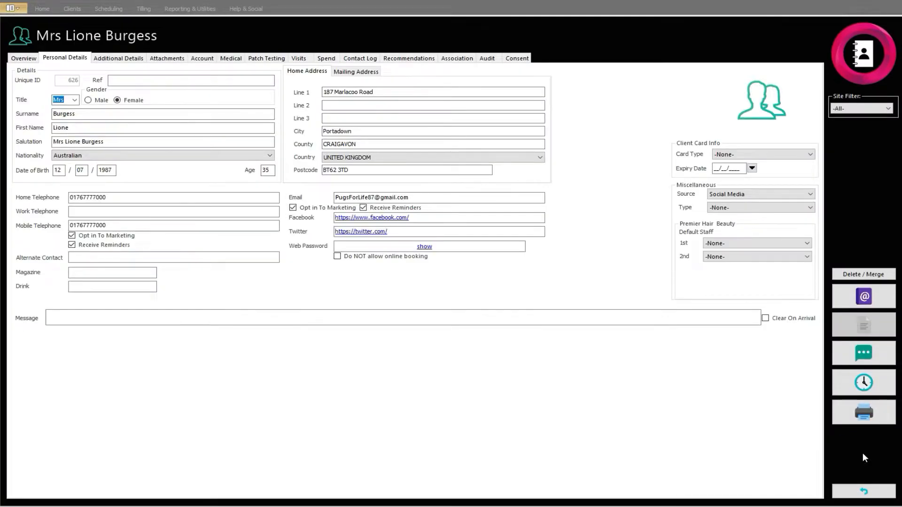
Step: Add a patch test to the client's record, dated 08/09/2022, with type Patch Test Edgar and the testing staff member, and save it
click(261, 58)
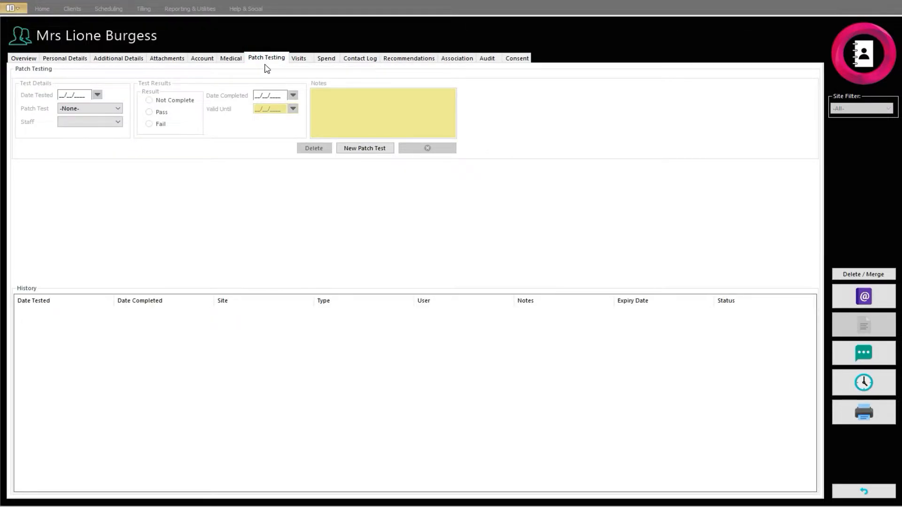
click(347, 149)
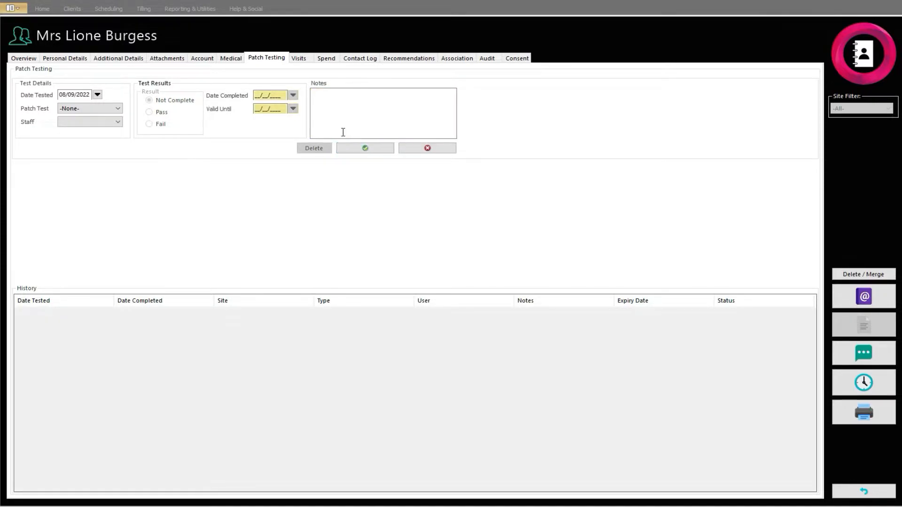
click(97, 95)
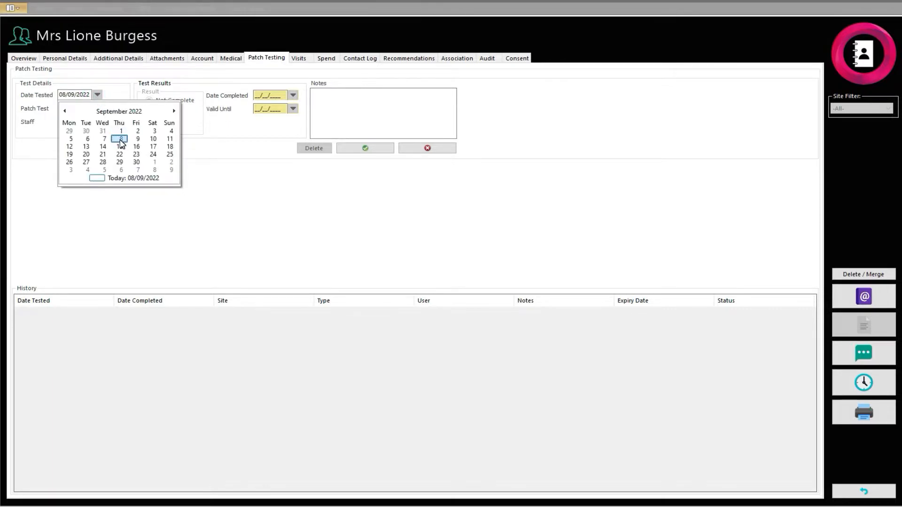
click(121, 139)
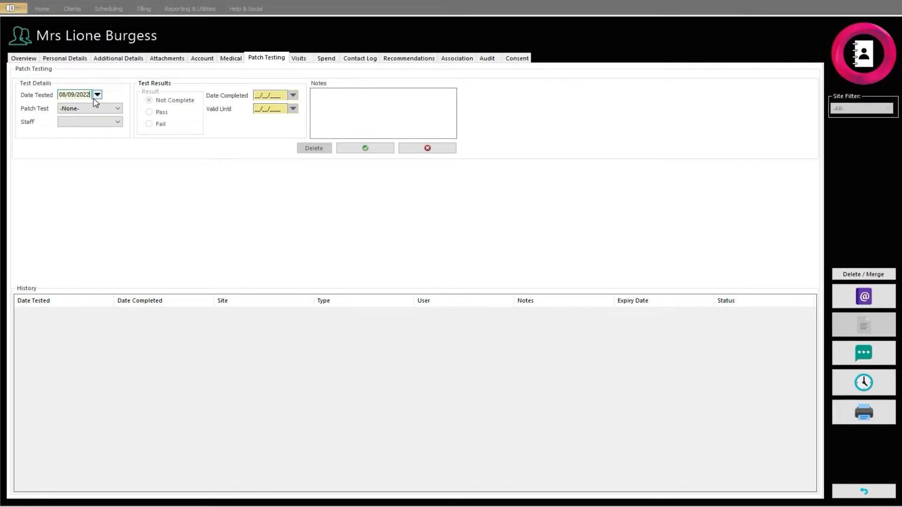
click(115, 109)
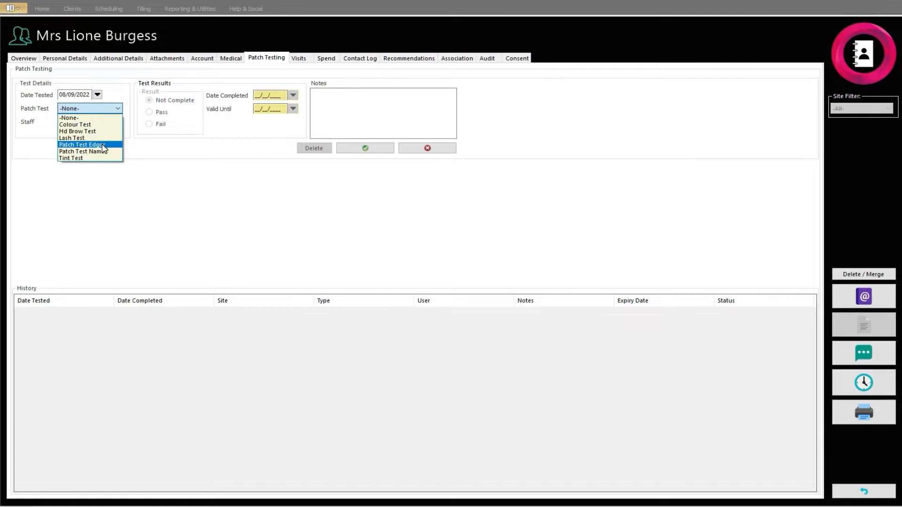
click(102, 144)
click(100, 122)
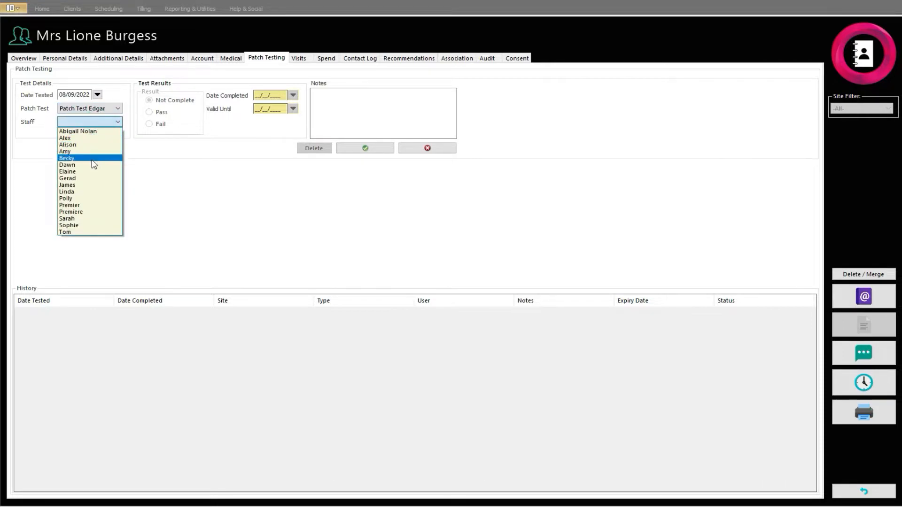
click(92, 178)
click(362, 149)
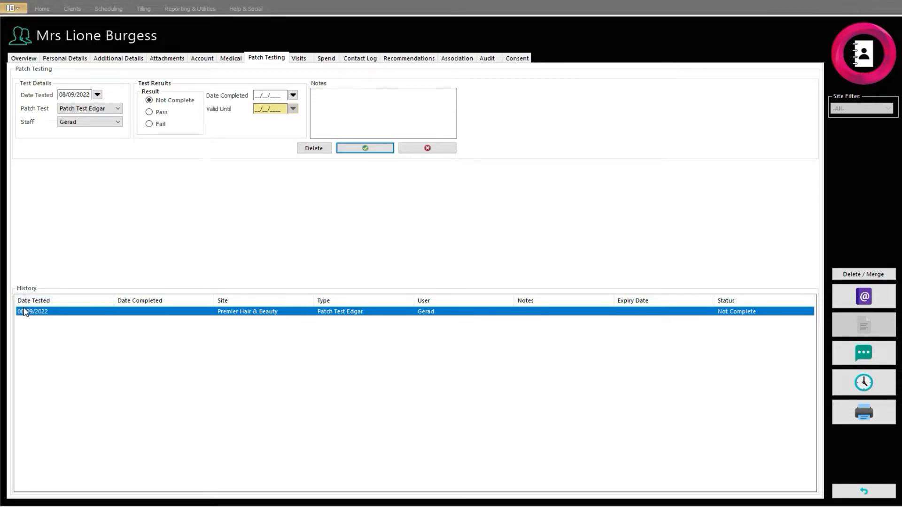
Step: Record the client's patch test result as Pass, completed on 08/09/2022, save it and return to the appointment book
click(716, 310)
click(150, 113)
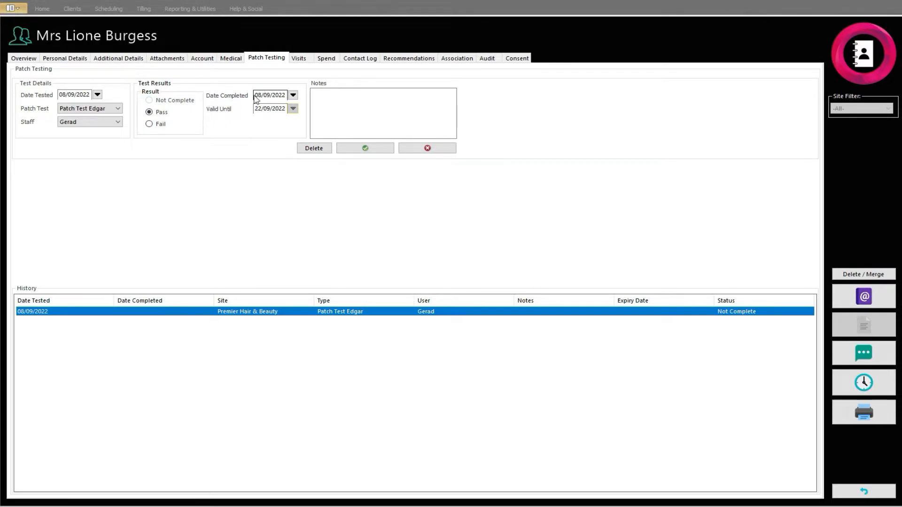
click(292, 95)
click(314, 136)
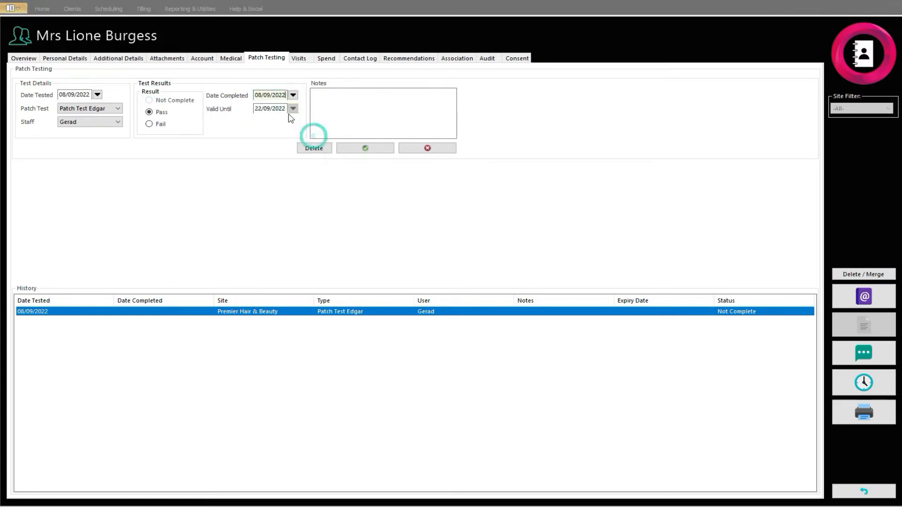
click(367, 149)
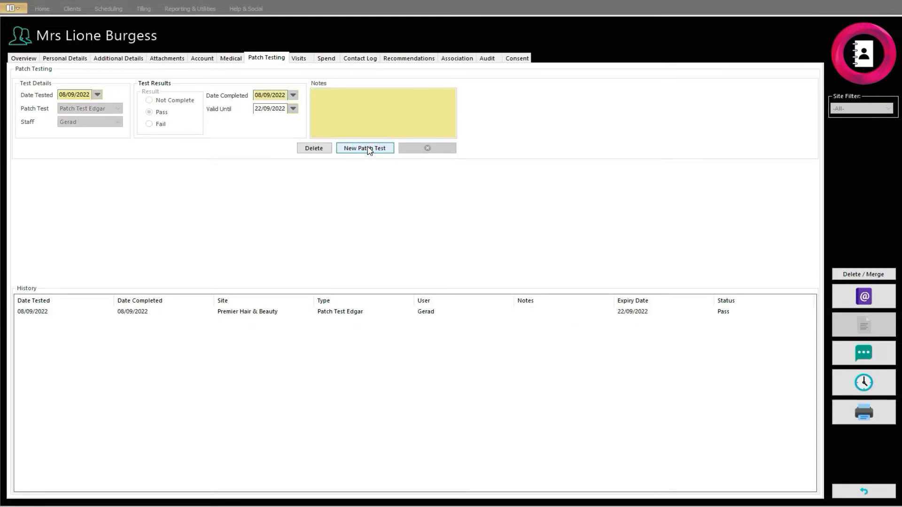
click(731, 314)
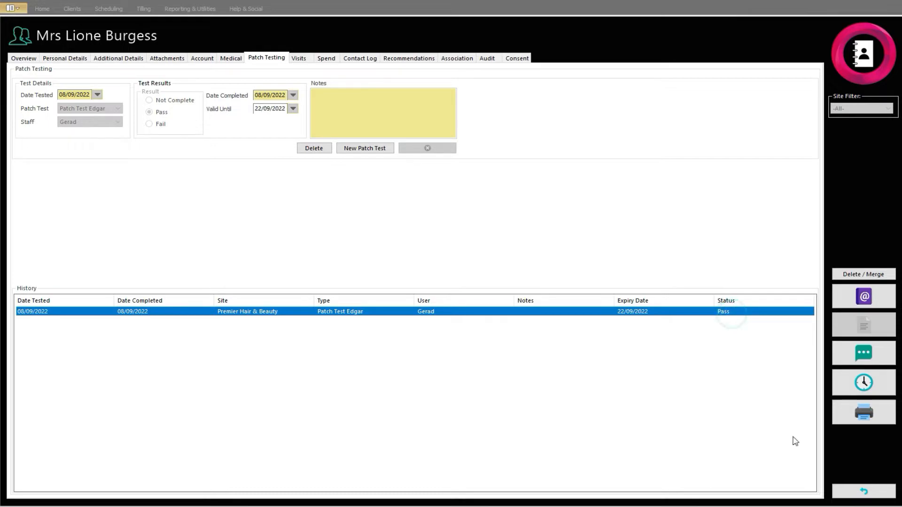
click(852, 492)
click(853, 492)
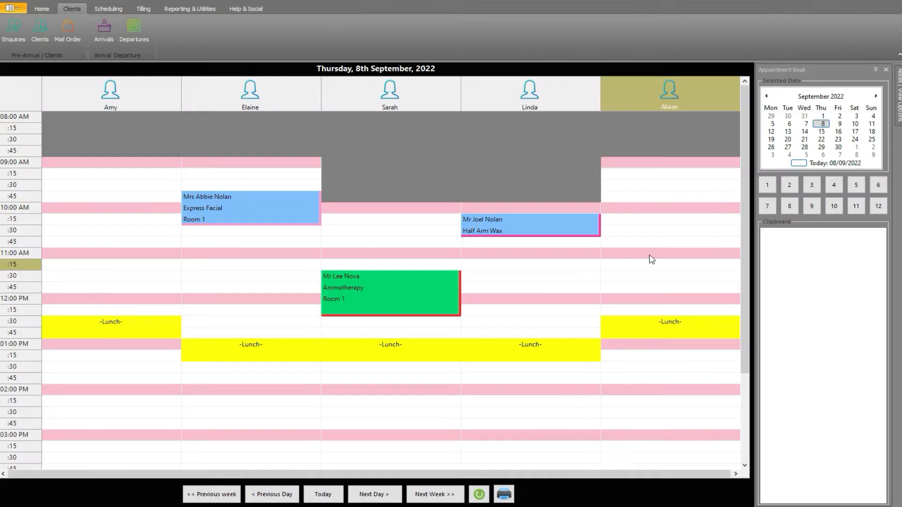
Step: Start a Full Head Highlights appointment at 09:45 AM on 08/09/2022 in the last staff member's column
double_click(628, 196)
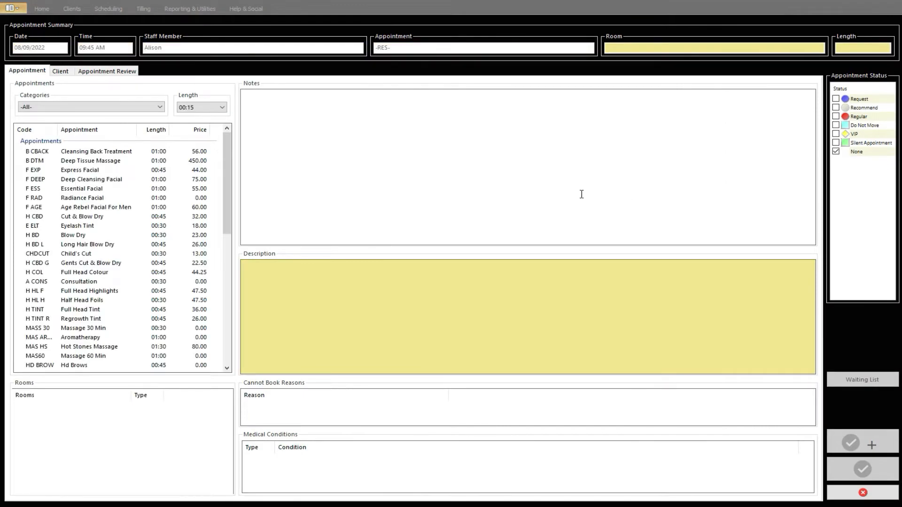
scroll(225, 174, down, 5)
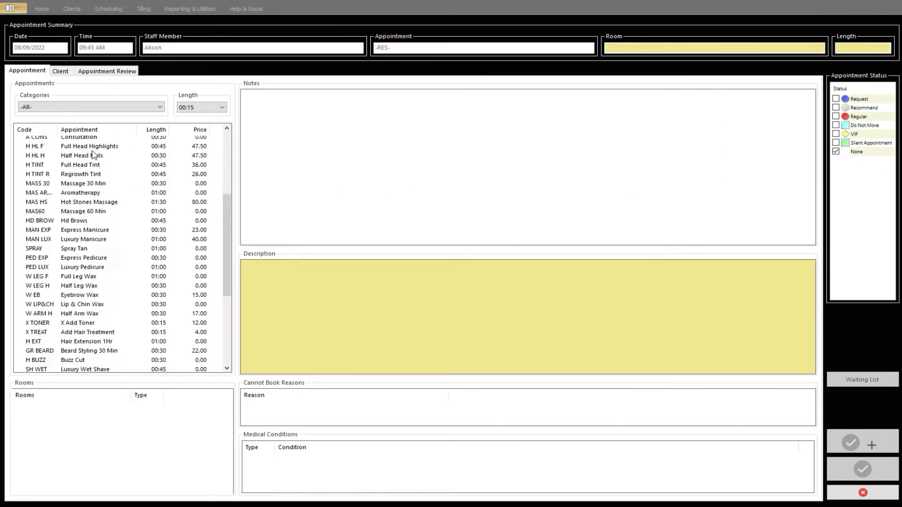
click(94, 148)
click(862, 469)
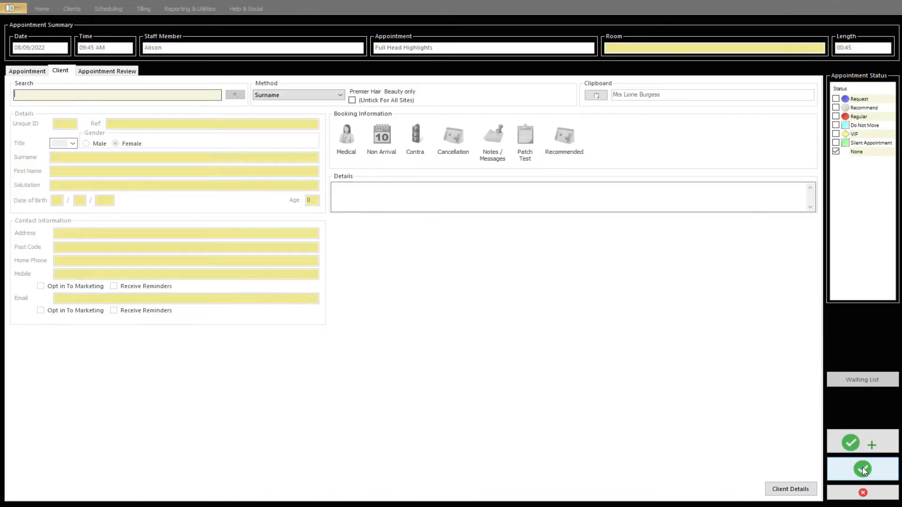
Step: Assign the clipboard client to the appointment and display the patch test booking information
click(138, 90)
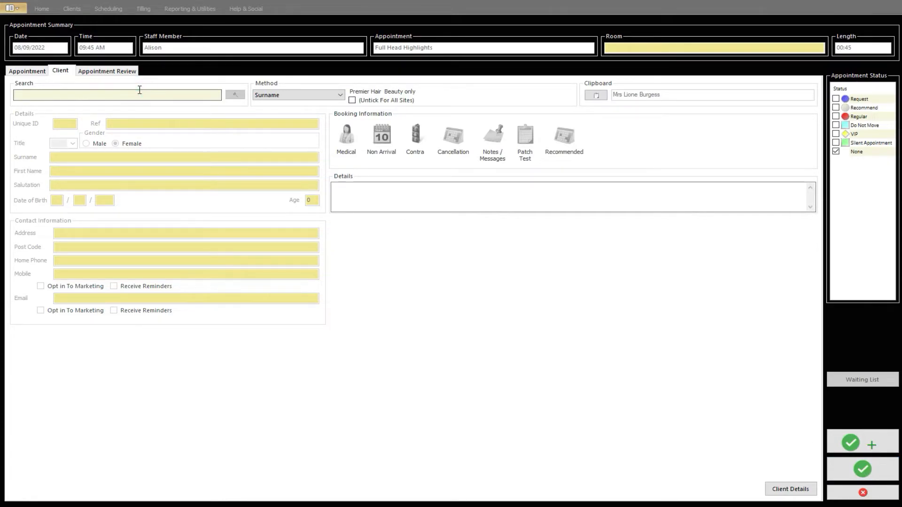
click(596, 95)
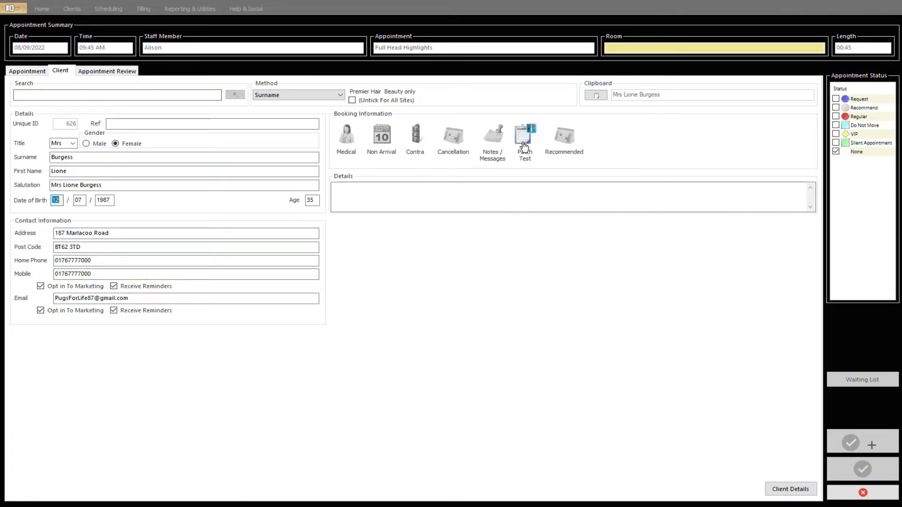
click(379, 186)
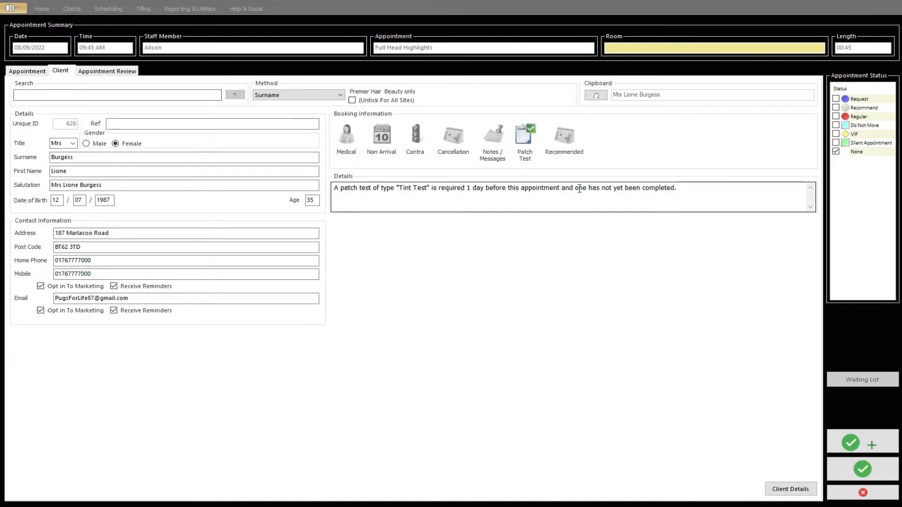